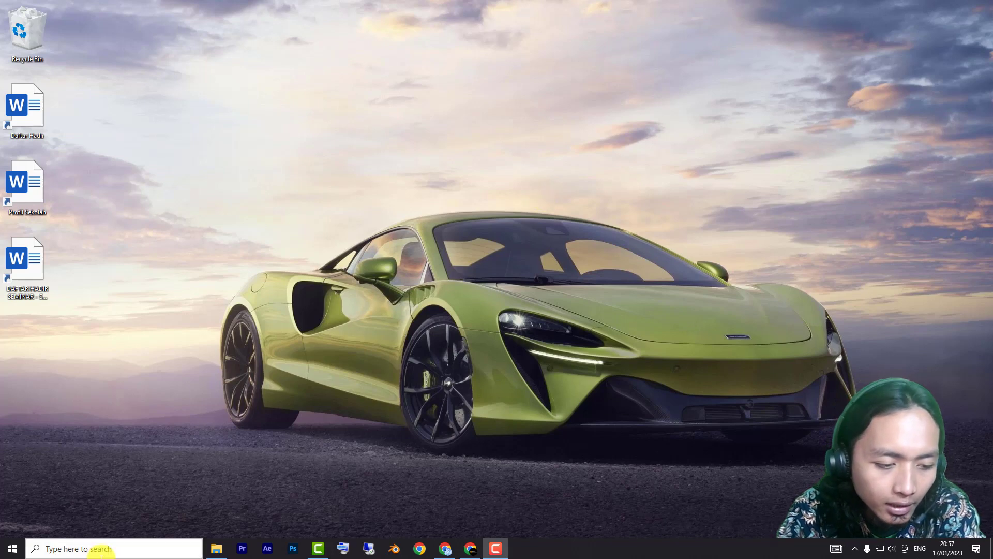
- Open Word, create a blank document and dismiss the licence notice bar
left_click(97, 546)
type("word")
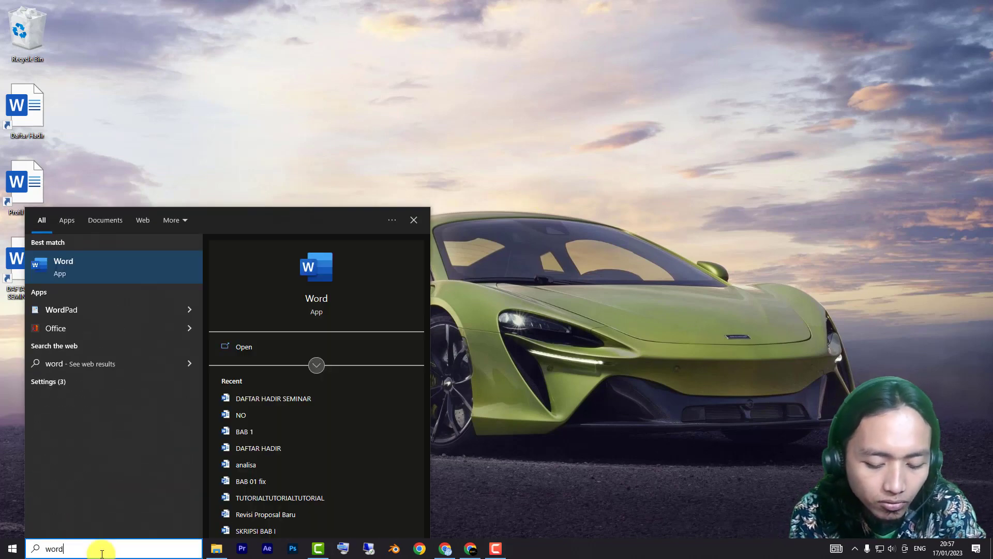
key("Return")
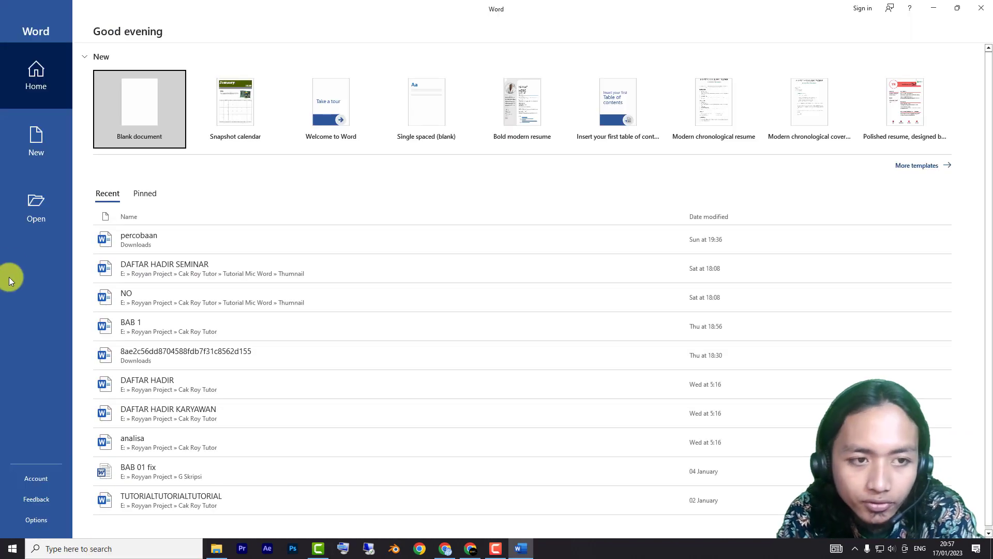
left_click(125, 99)
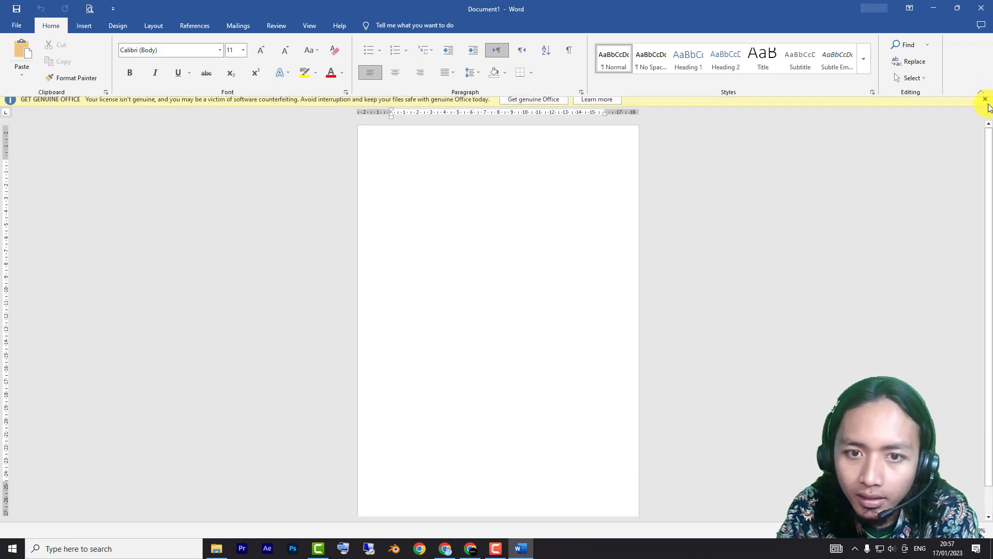
left_click(985, 104)
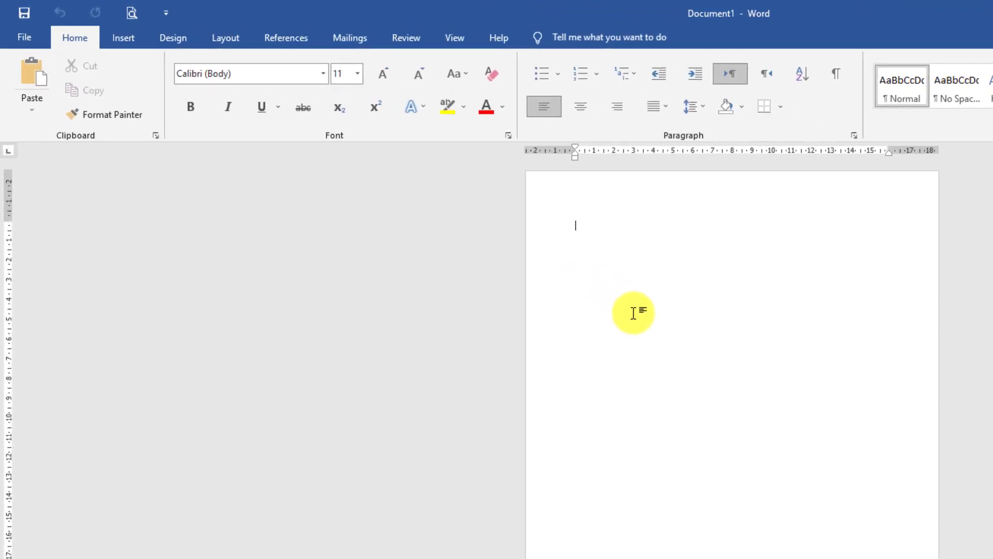
- Set the document's page size to A4 and its orientation to Portrait
left_click(220, 31)
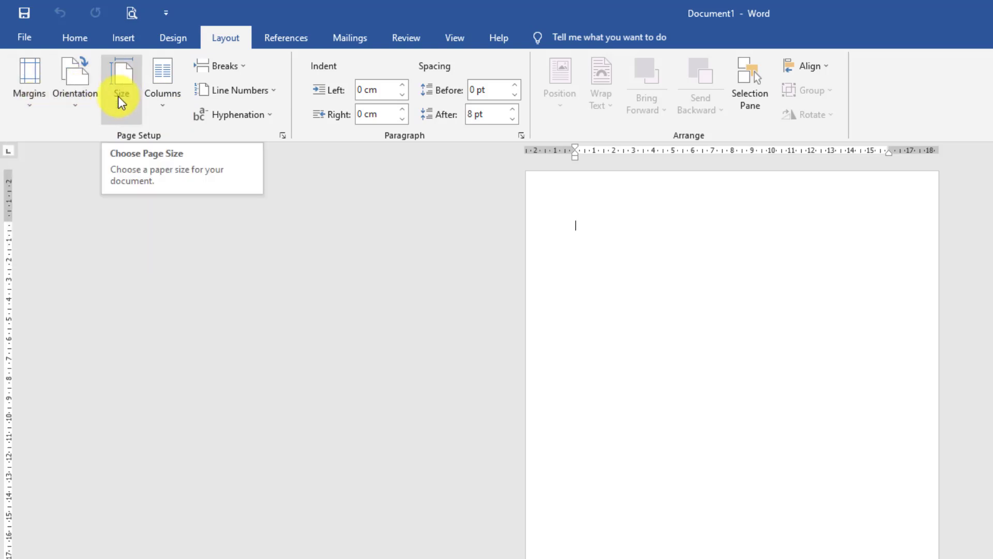
left_click(163, 106)
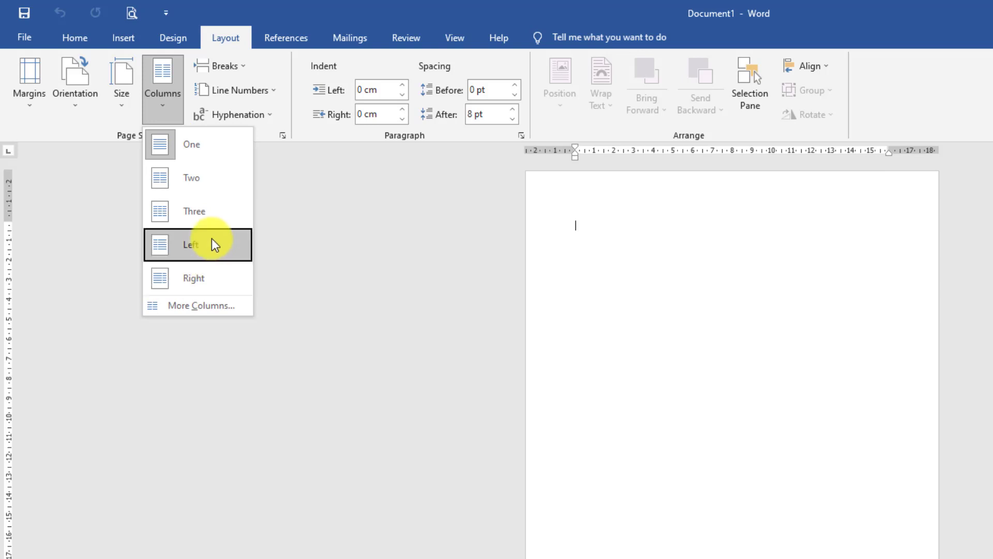
left_click(124, 105)
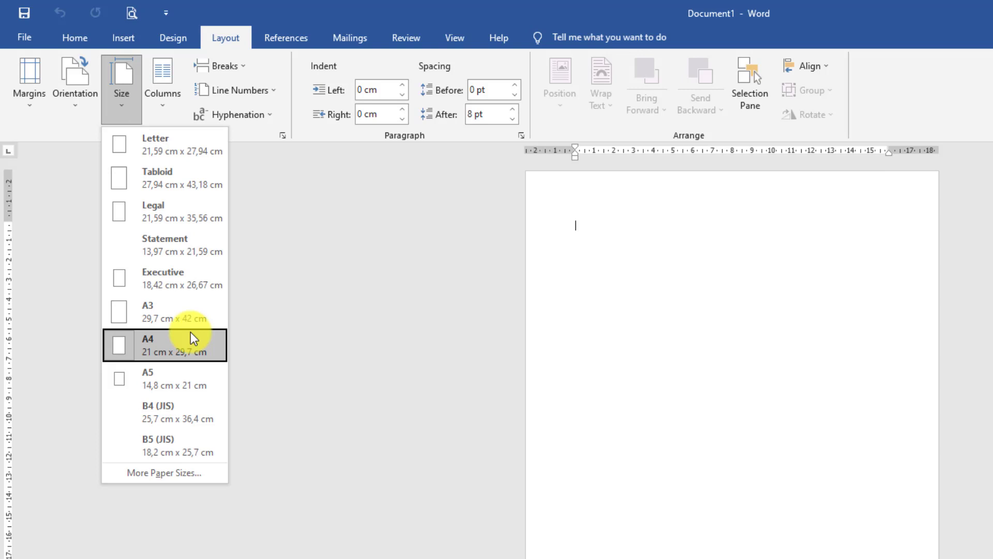
left_click(181, 343)
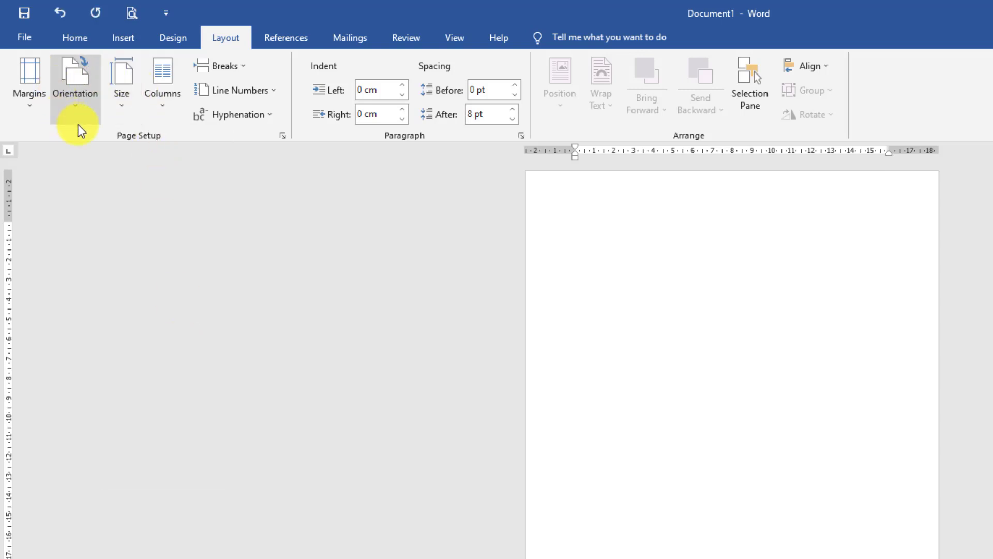
left_click(88, 100)
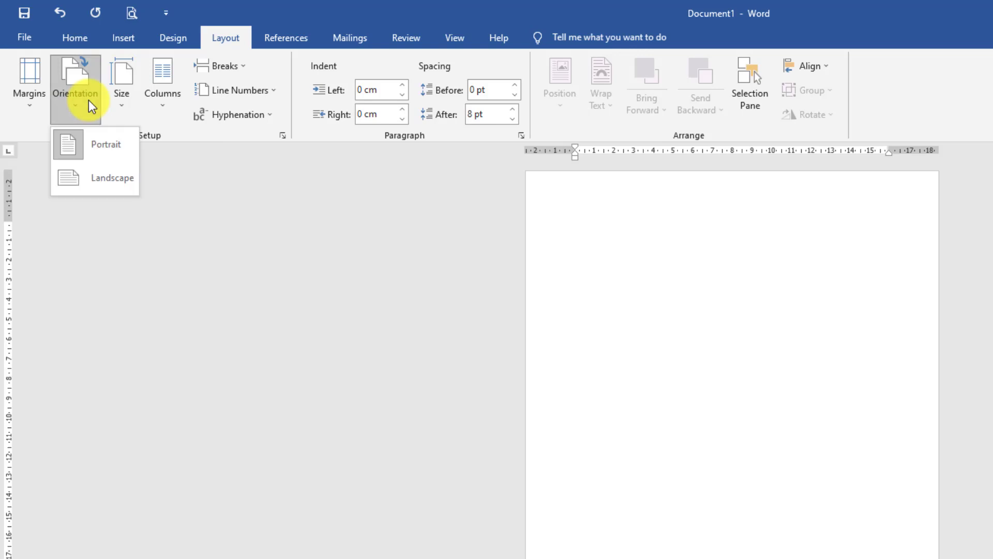
left_click(111, 148)
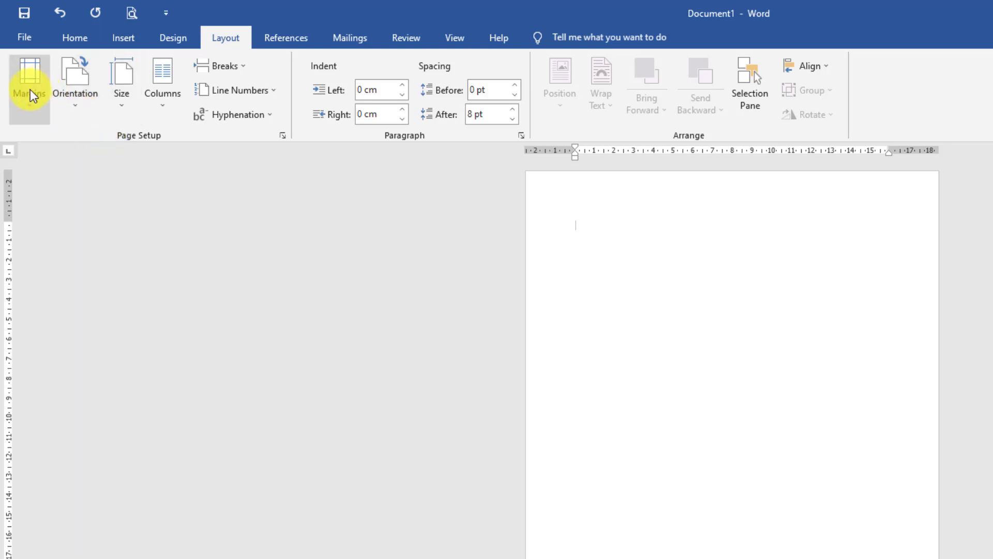
- Open the custom margins settings, look over the paper and layout options, and move the dialog lower on the page
left_click(27, 103)
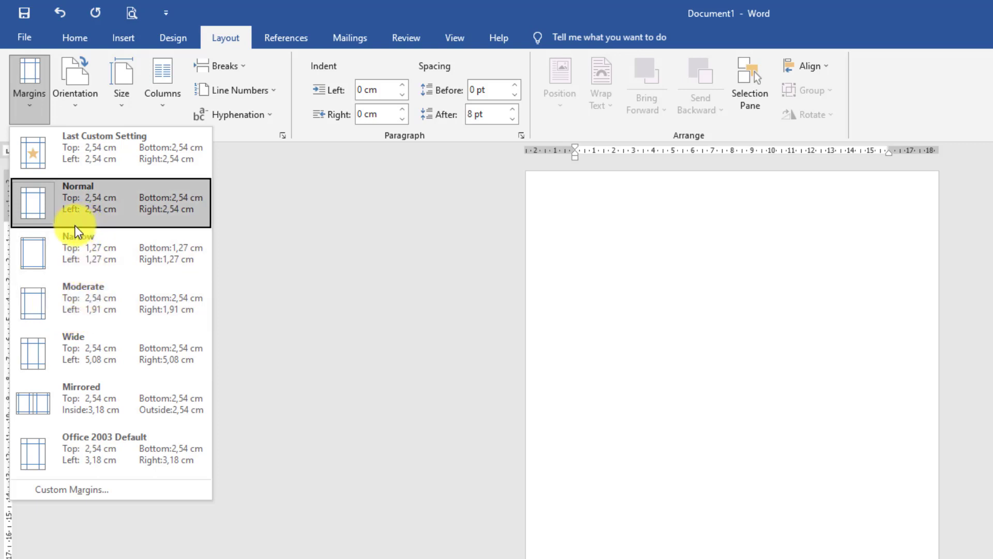
left_click(112, 499)
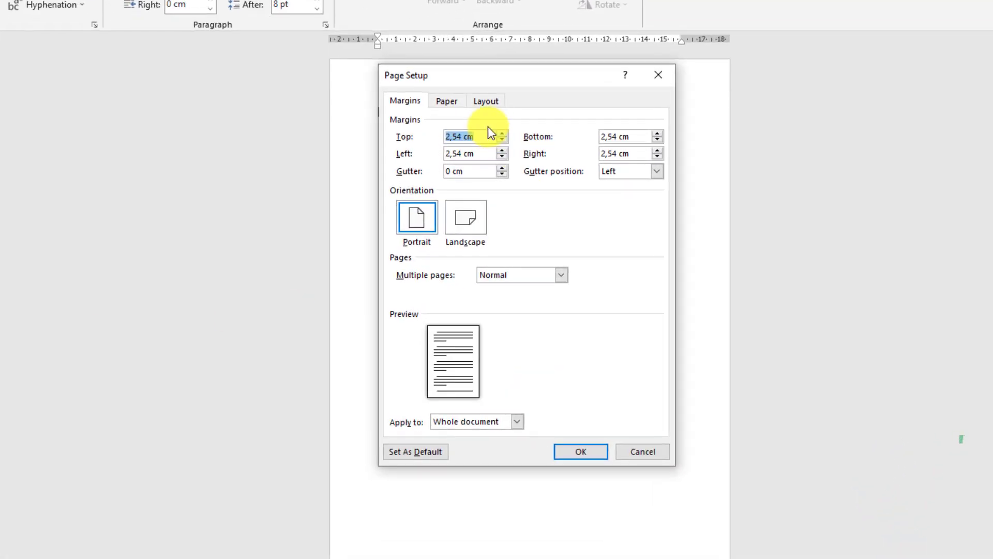
left_click(443, 103)
left_click(480, 100)
left_click(441, 99)
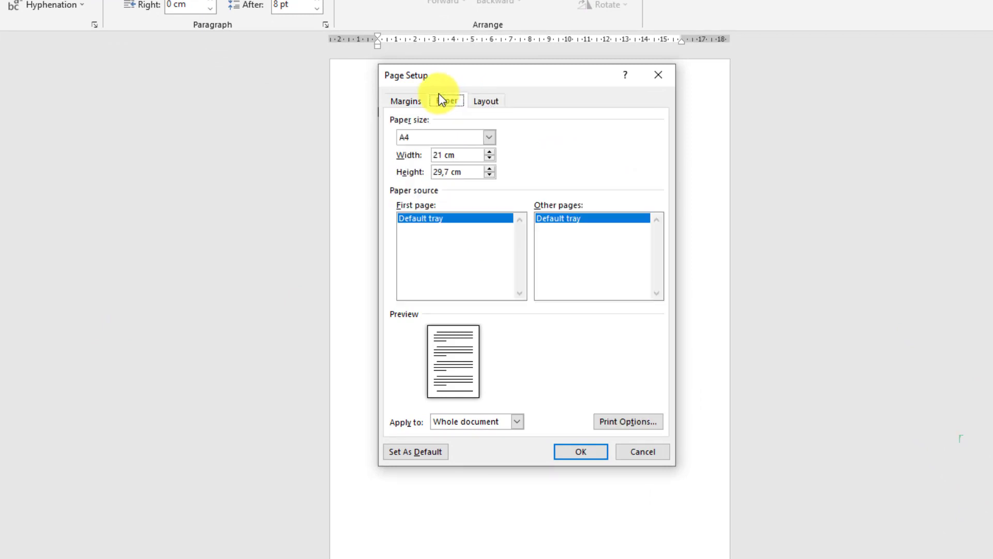
left_click(414, 99)
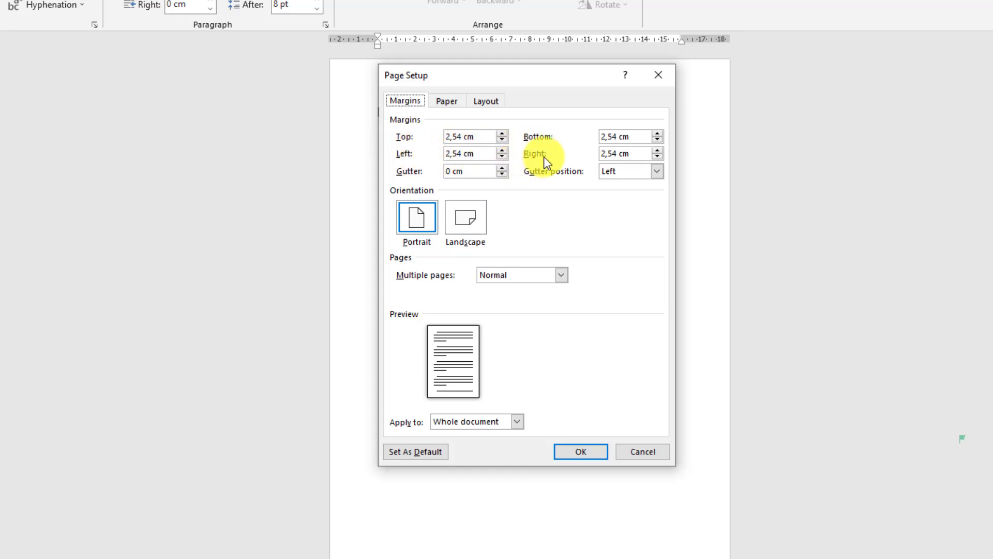
left_click_drag(508, 77, 530, 136)
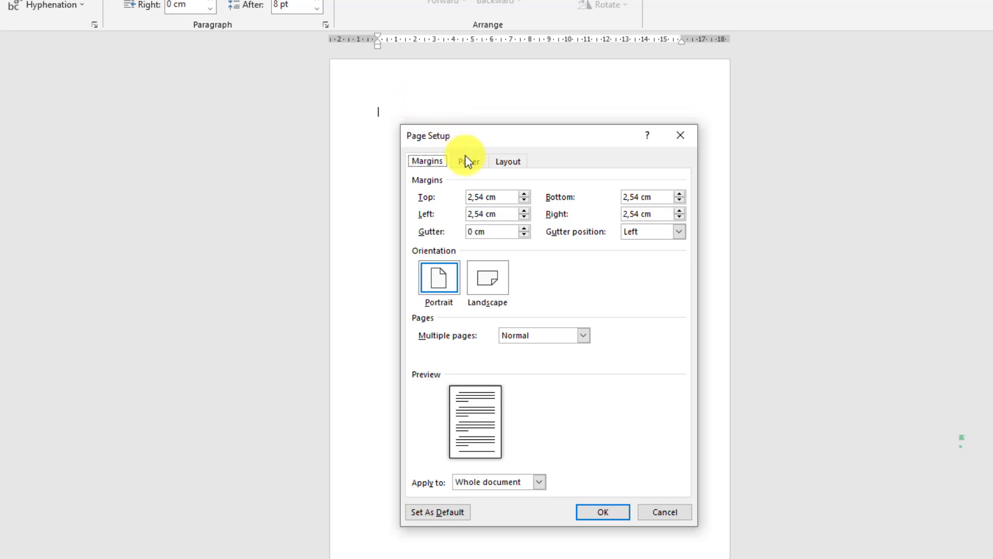
- Set the top, bottom and right margins to 3 cm and the left margin to 4 cm
left_click_drag(498, 199, 434, 201)
type("3")
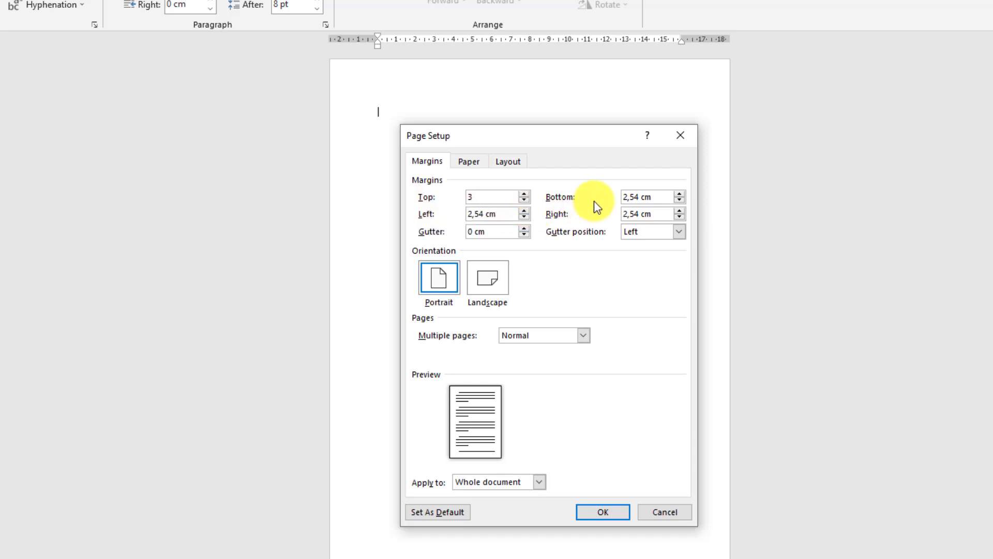
left_click_drag(655, 197, 603, 196)
type("3")
left_click(491, 214)
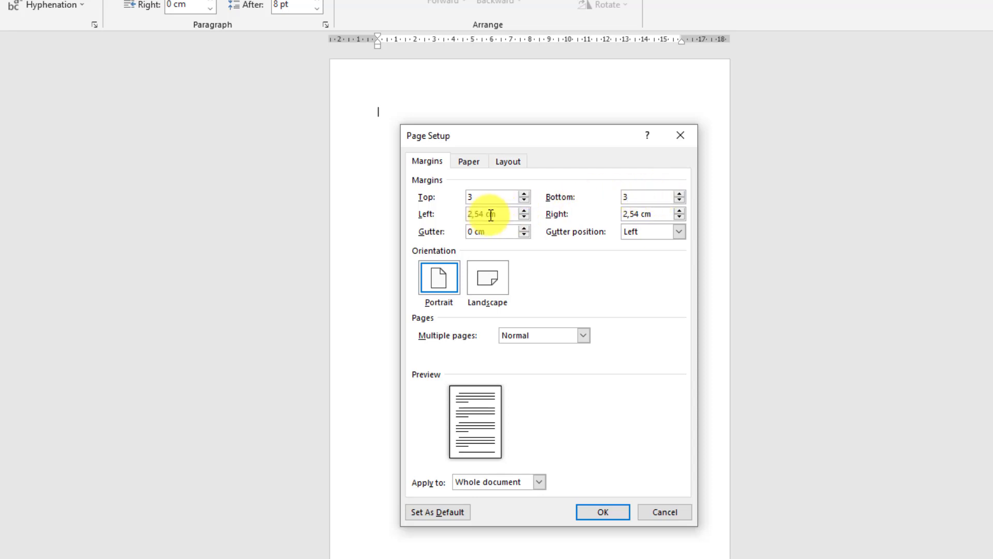
left_click_drag(505, 213, 466, 207)
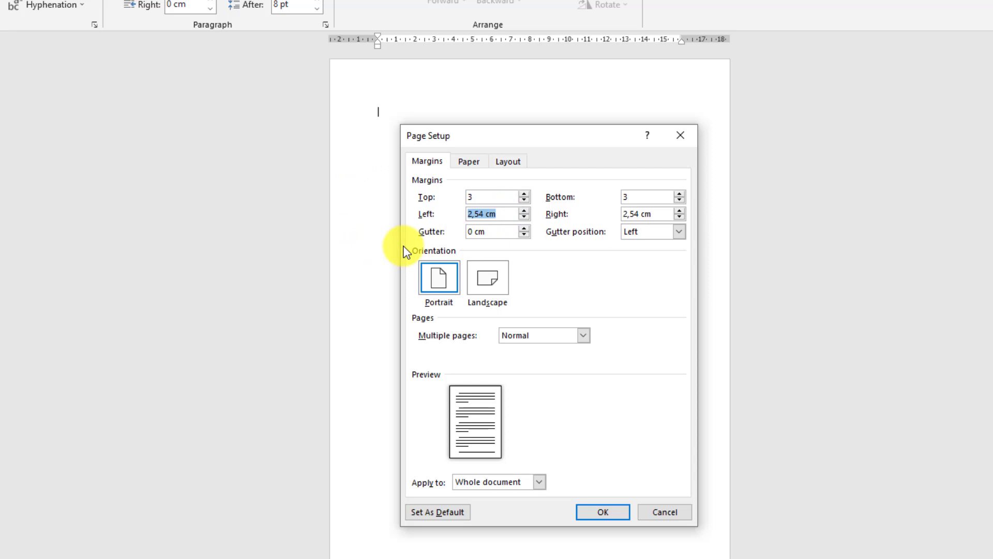
type("4")
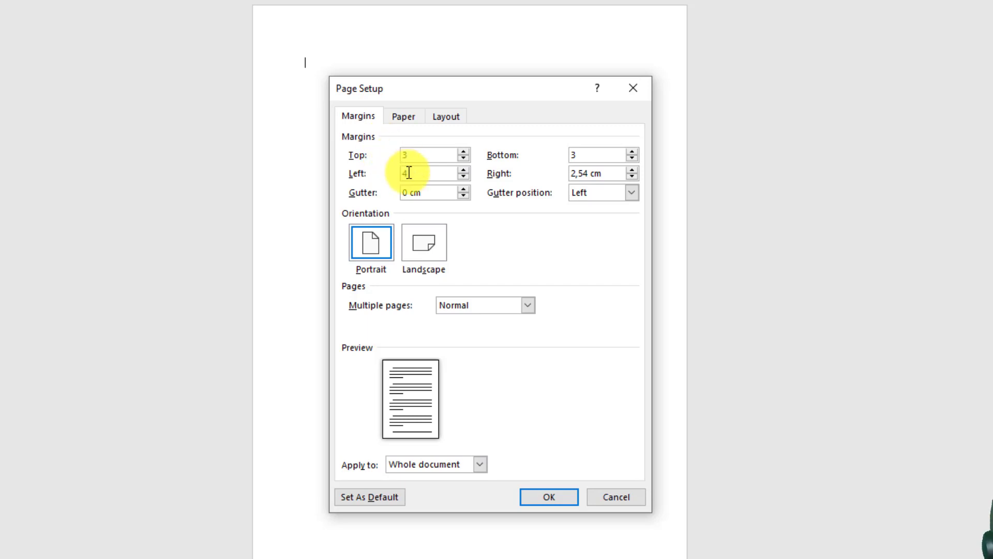
type("4")
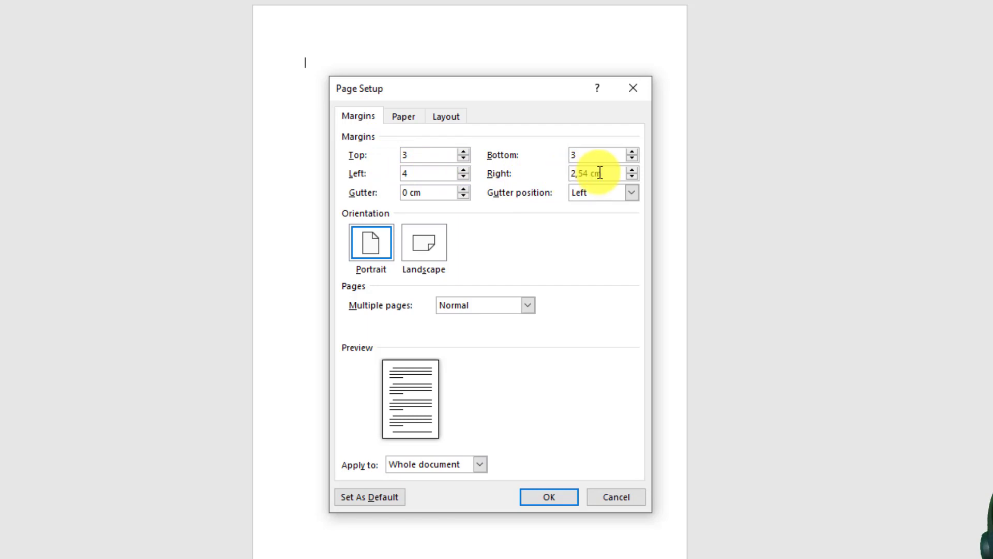
left_click_drag(601, 173, 539, 177)
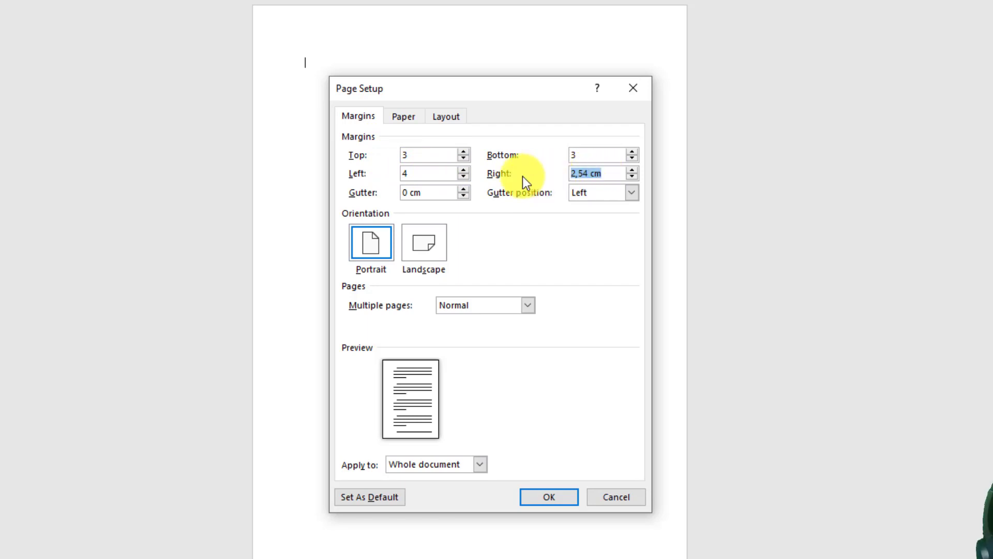
type("3")
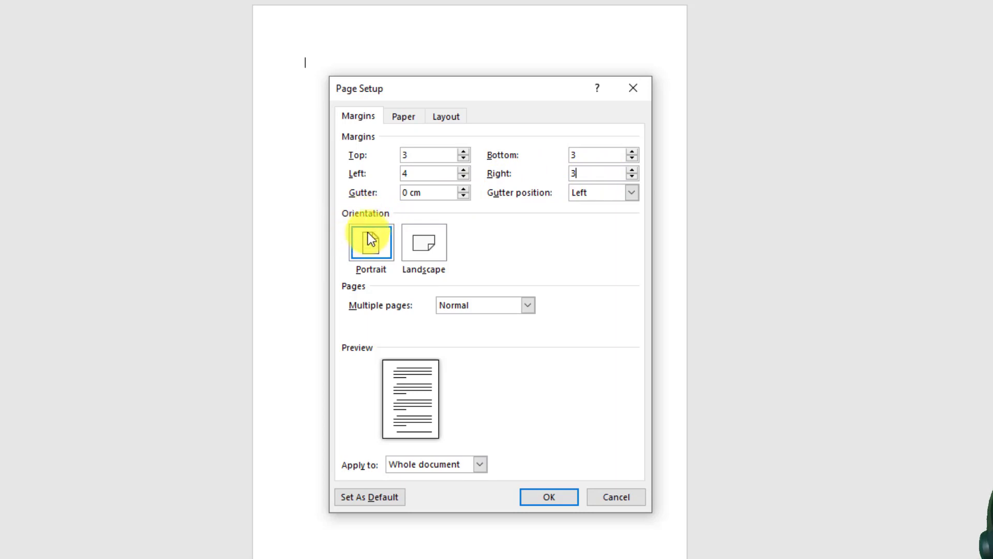
- Preview the page in Landscape orientation and switch it back to Portrait
left_click(409, 253)
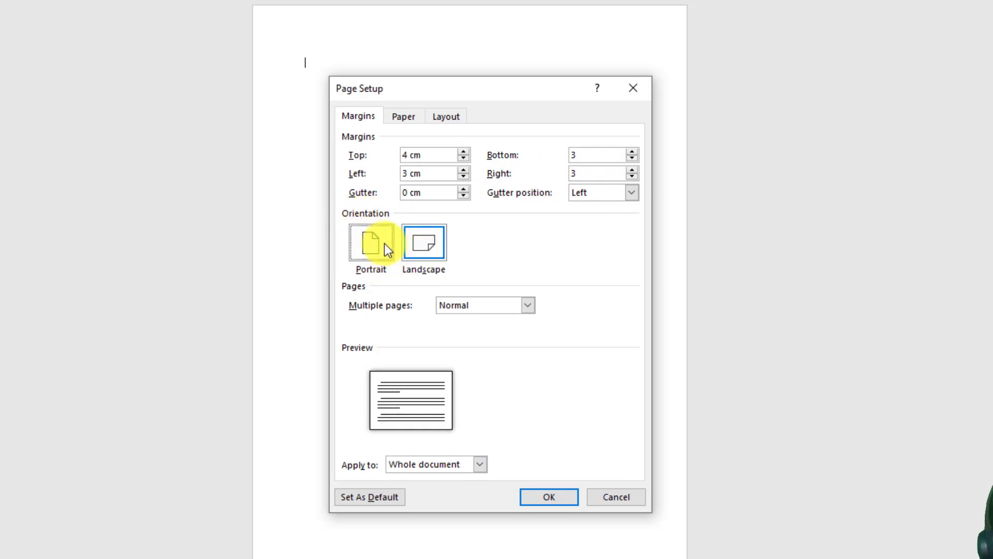
left_click(384, 243)
left_click(423, 247)
left_click(389, 243)
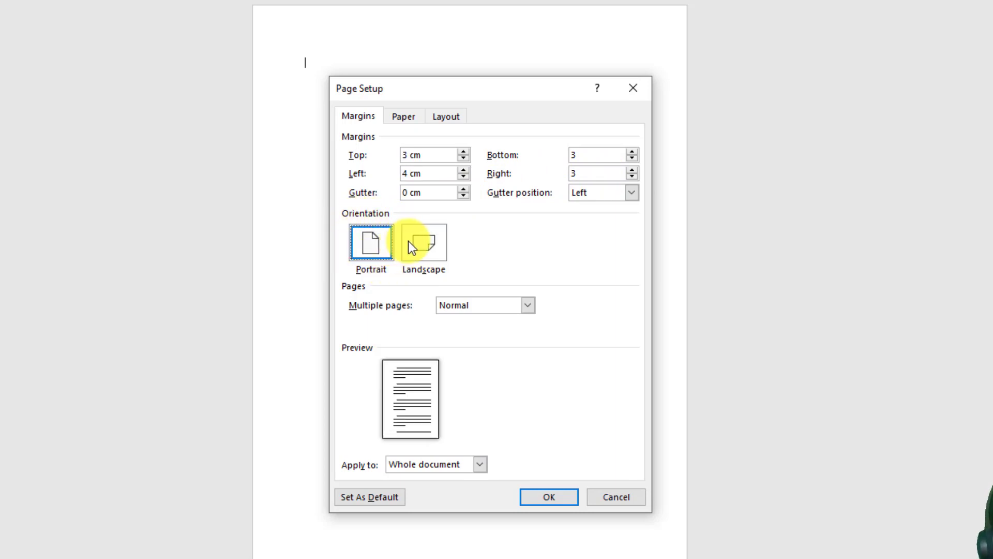
left_click(410, 242)
left_click(378, 241)
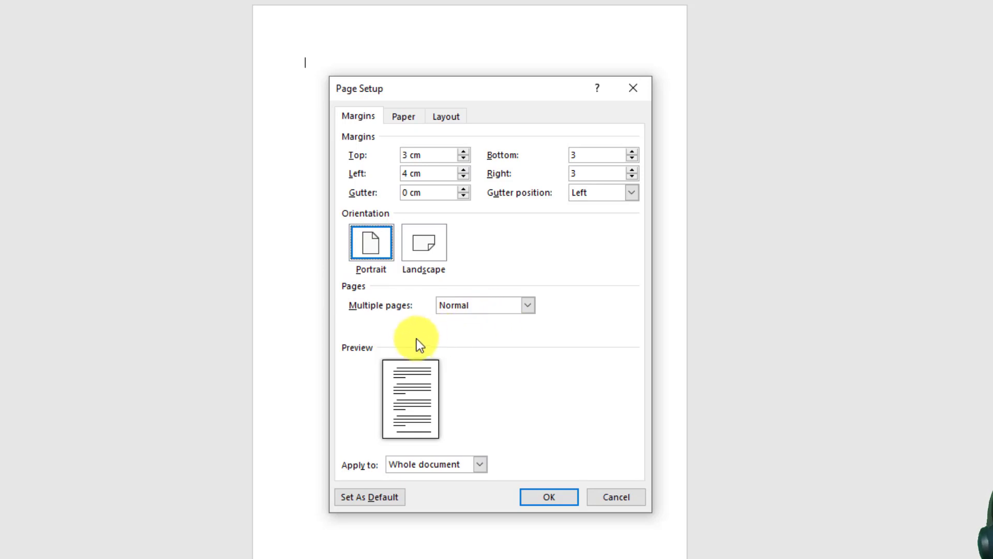
- Check the A4 paper size and apply the page setup to the whole document
left_click(403, 118)
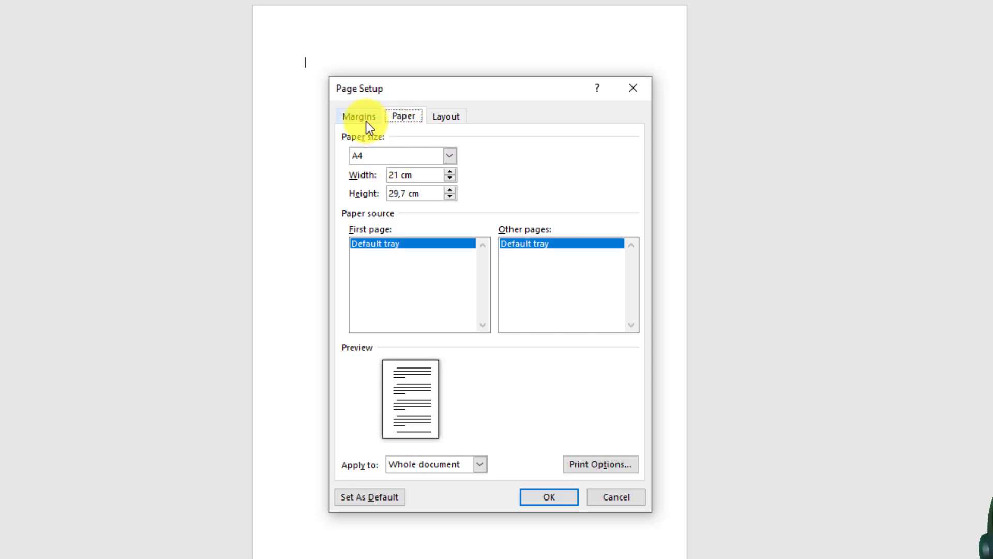
left_click(548, 496)
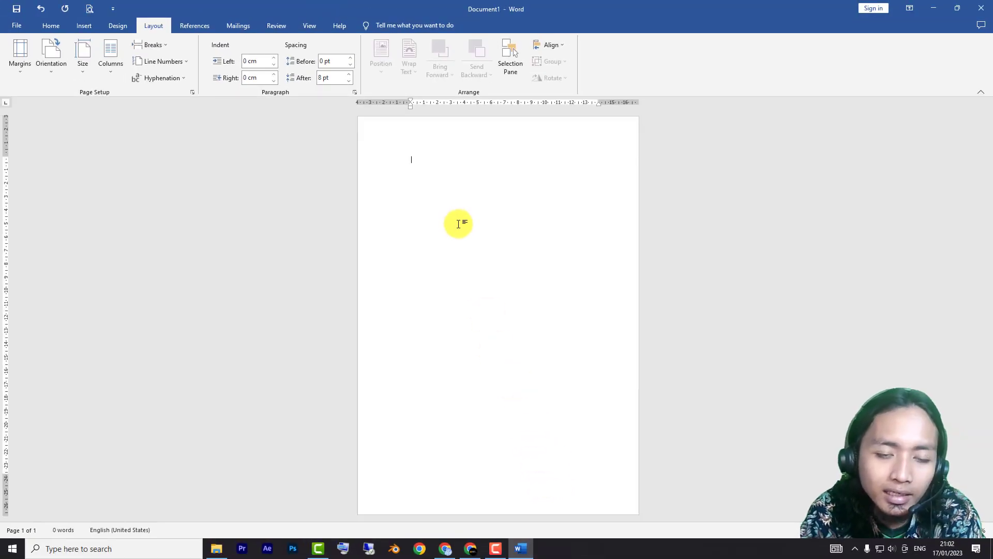